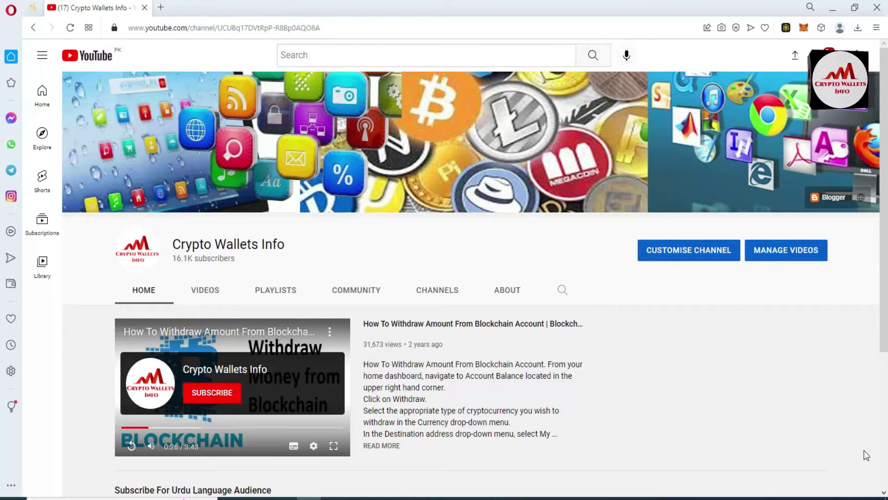
Look over the Crypto Wallets Info channel's home page and its uploaded videos
left_click_drag(884, 114, 884, 263)
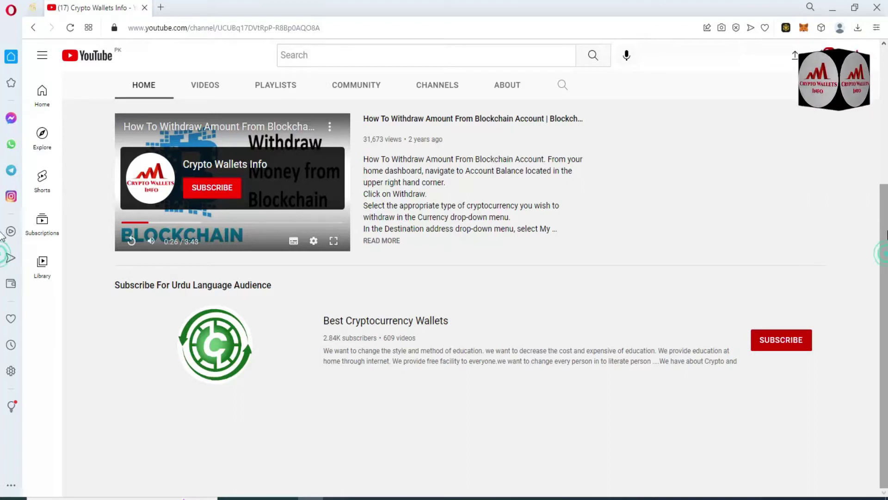
scroll(3, 194, "up", 3)
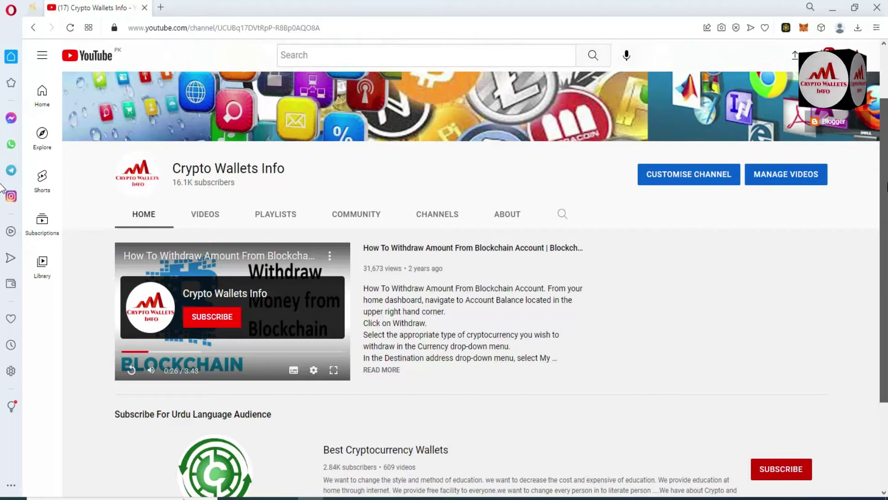
scroll(3, 167, "up", 1)
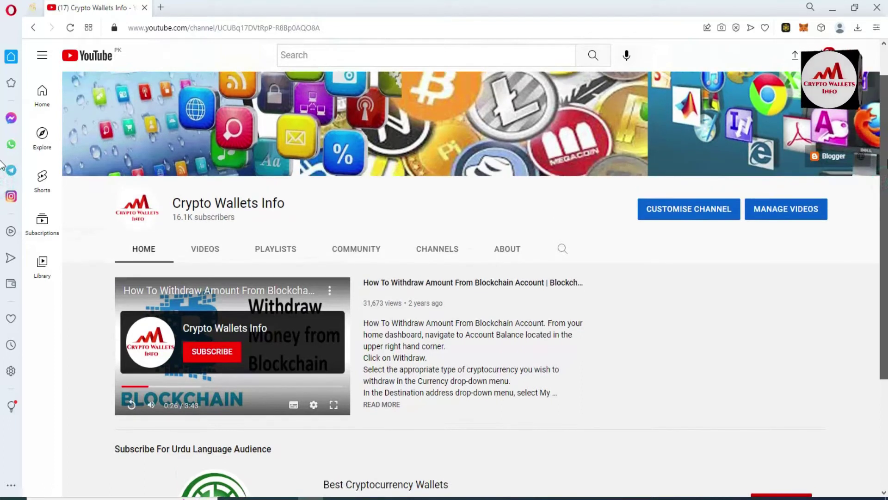
scroll(3, 160, "up", 1)
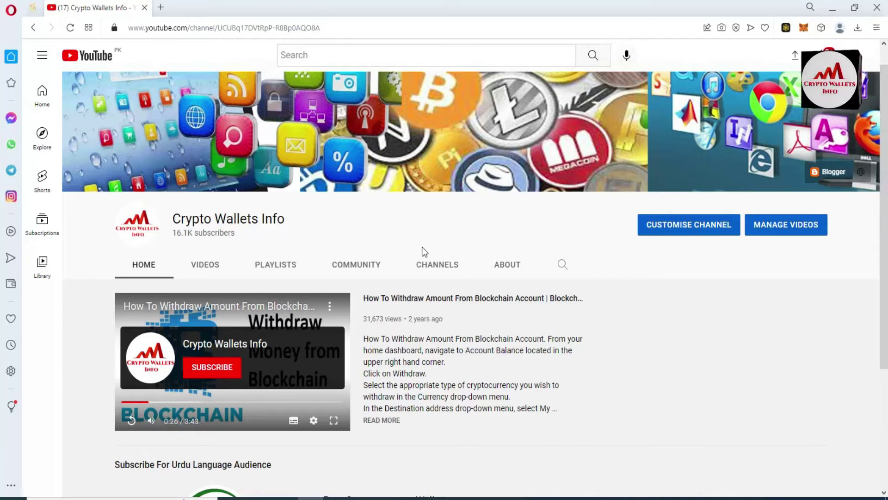
left_click(213, 264)
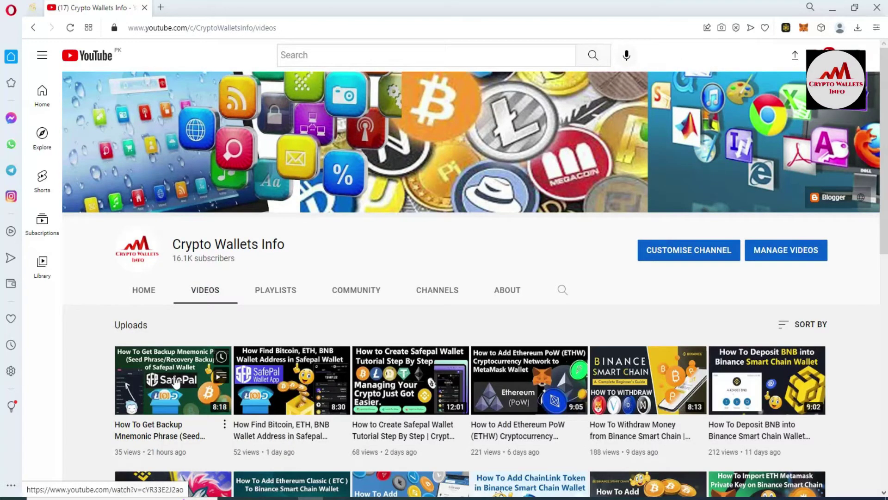
mouse_move(176, 382)
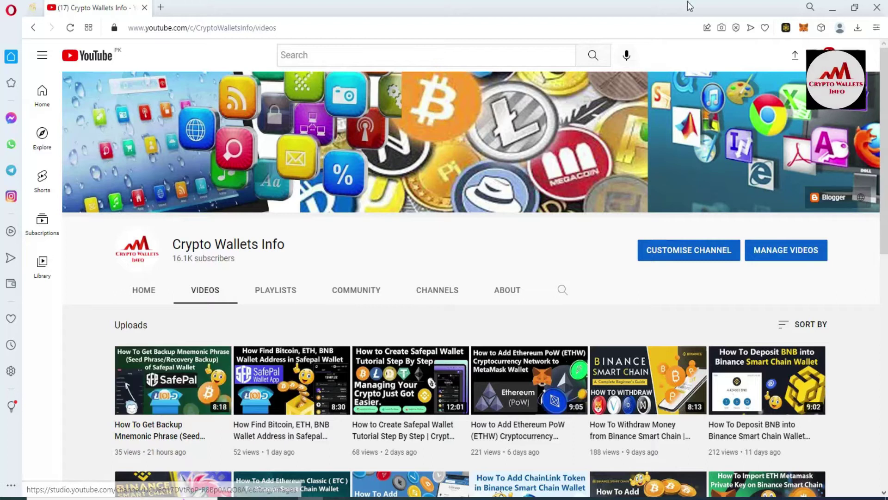
Switch to Google Chrome, open the SafePal wallet extension and unlock it with the wallet password
left_click(834, 9)
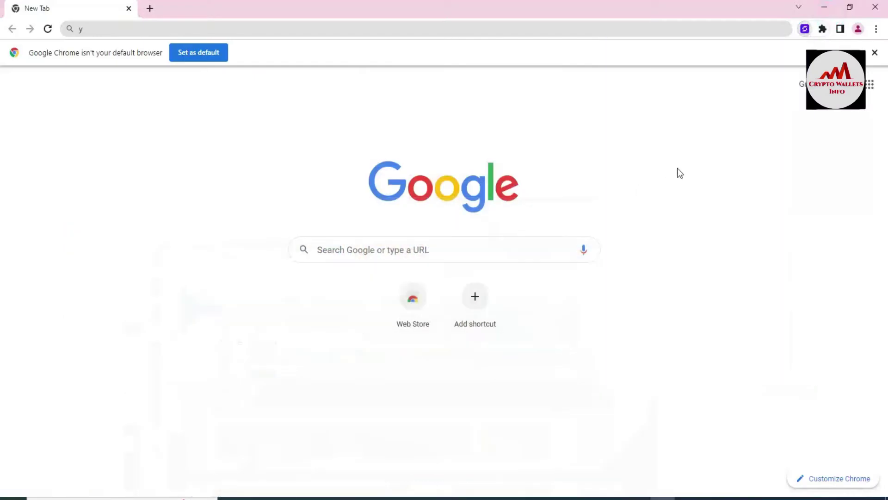
left_click(805, 31)
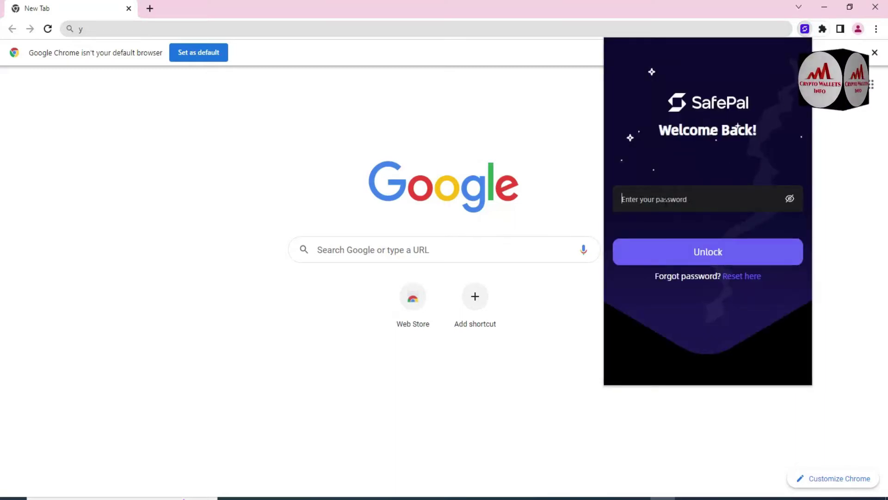
left_click(665, 201)
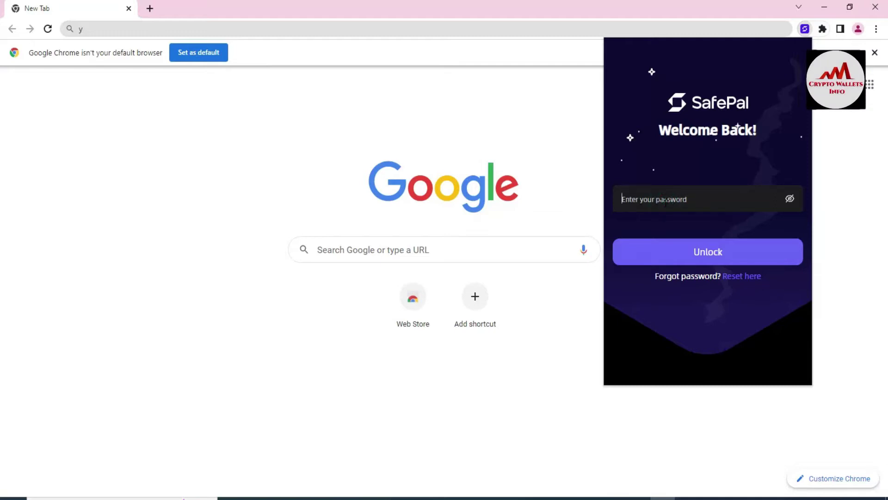
type("••••")
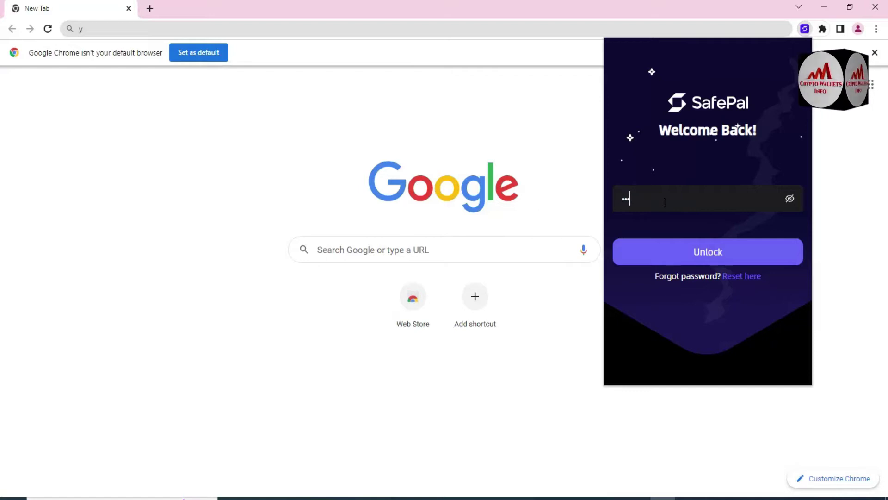
type("•••")
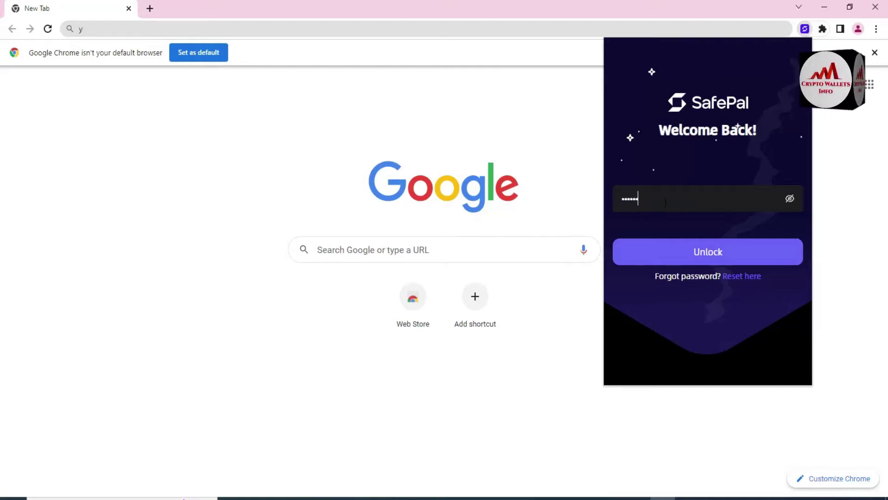
type("••••")
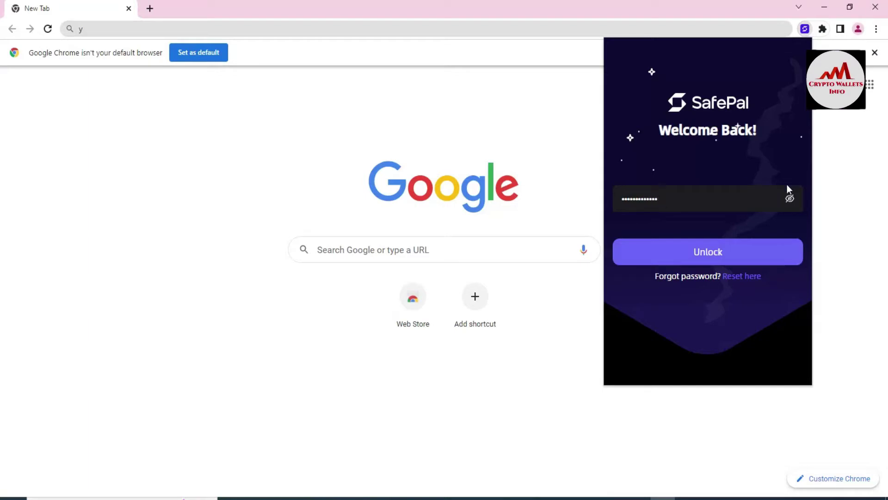
left_click(716, 254)
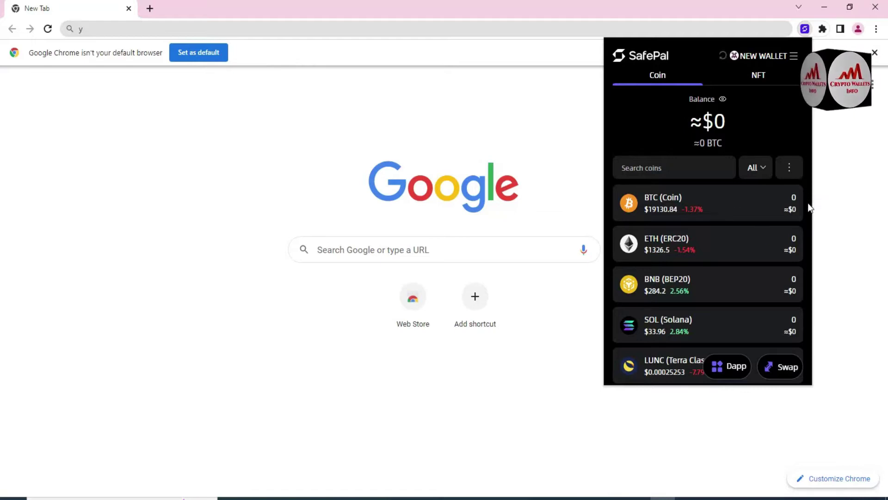
Review the full list of coins in the SafePal wallet, from BTC down to SFP
scroll(810, 212, "down", 6)
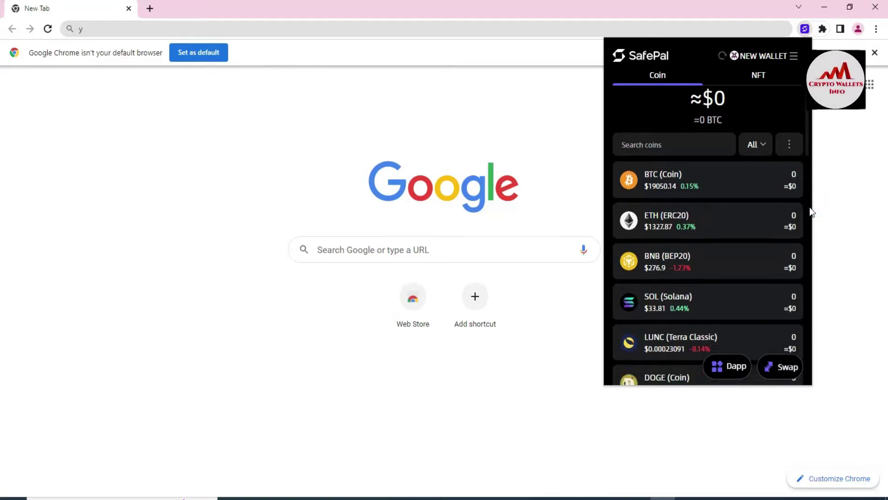
scroll(810, 212, "down", 15)
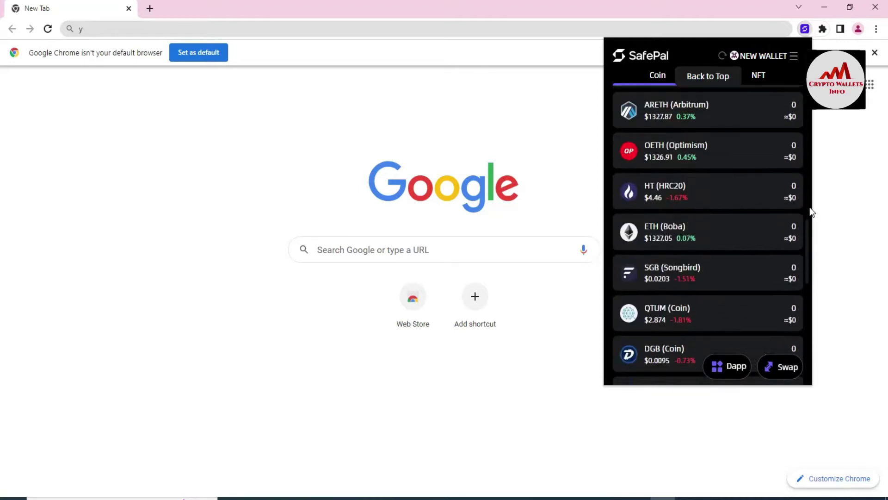
scroll(810, 212, "up", 10)
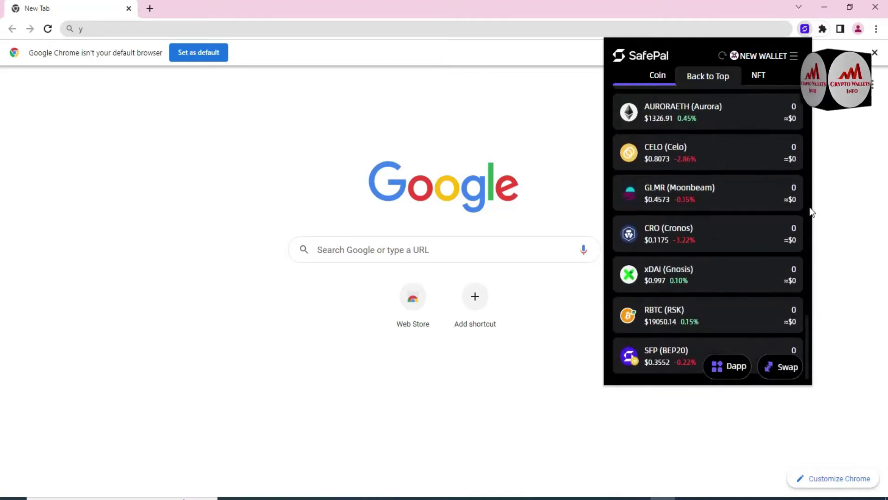
scroll(811, 212, "up", 8)
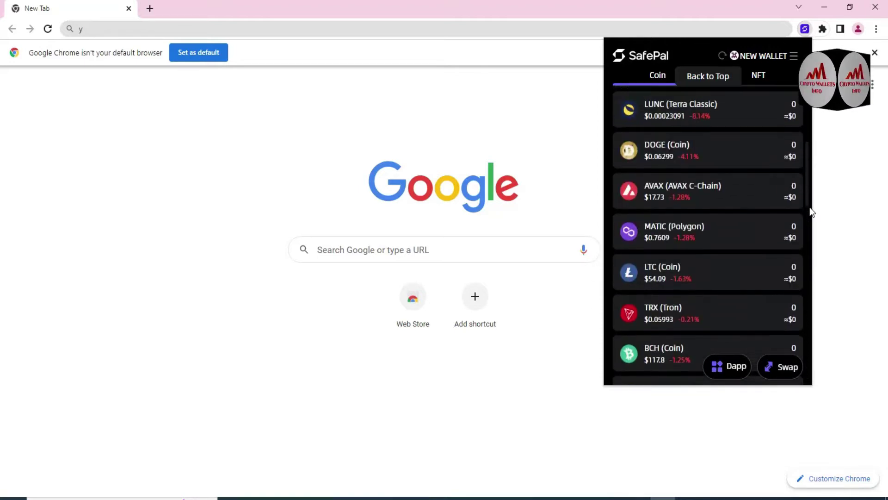
scroll(811, 212, "down", 8)
scroll(811, 212, "down", 8)
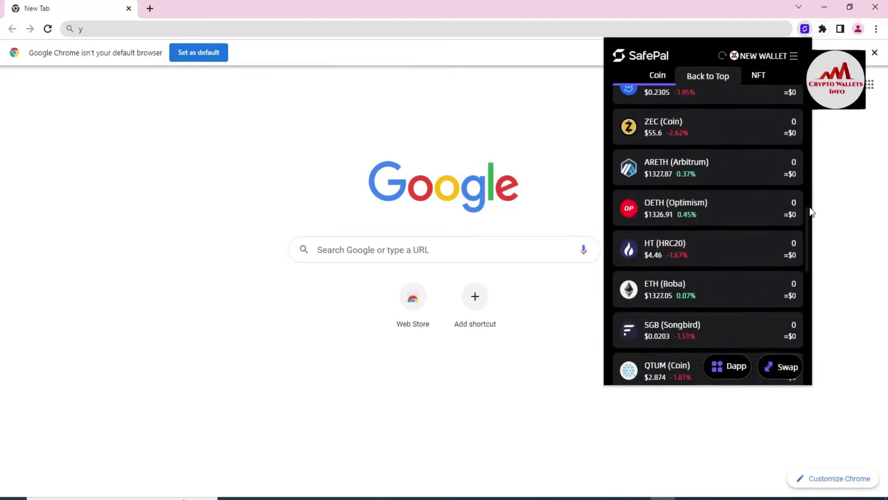
scroll(811, 211, "down", 5)
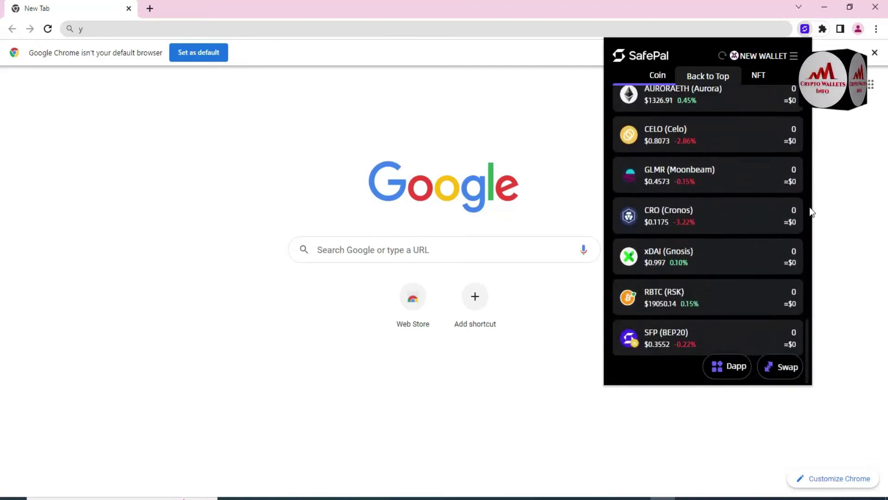
scroll(811, 212, "up", 8)
scroll(810, 212, "up", 10)
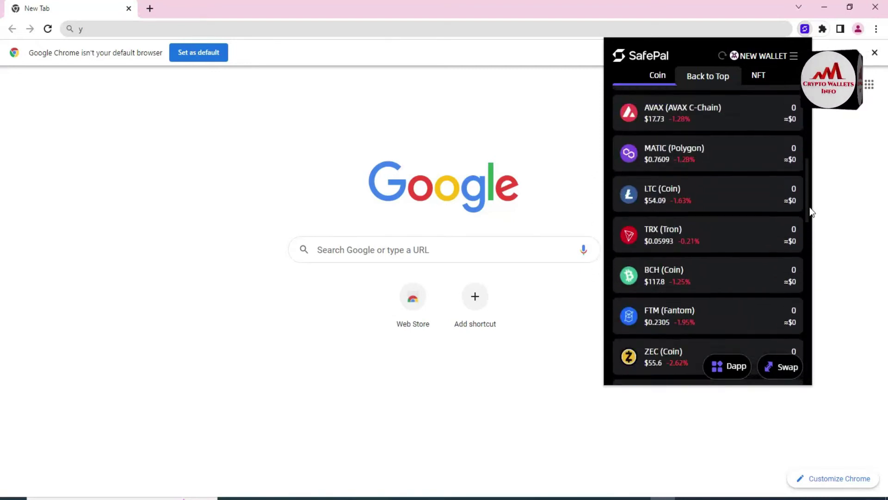
scroll(810, 211, "up", 3)
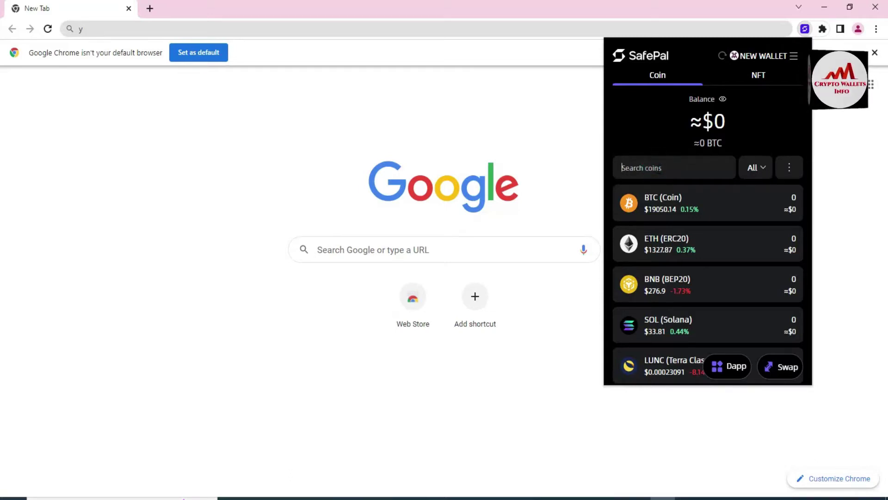
Search the wallet's coins for "usdt" and open Coin Management
left_click(659, 169)
type("usd")
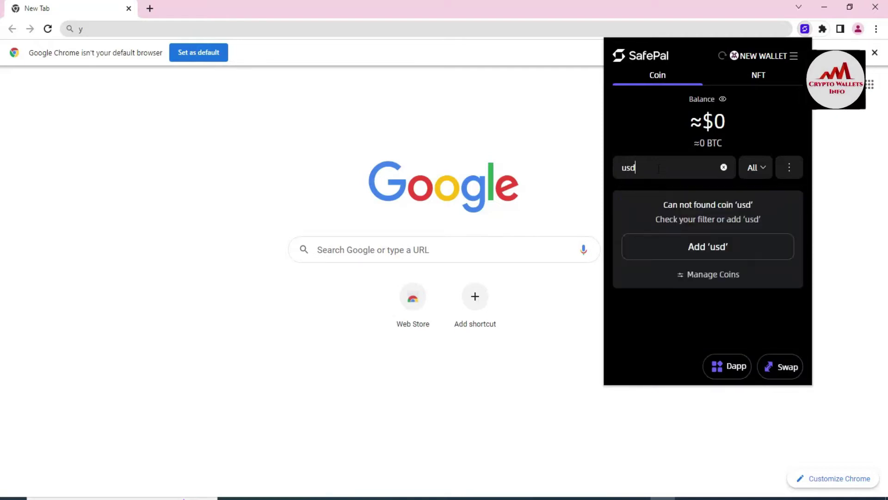
type("t")
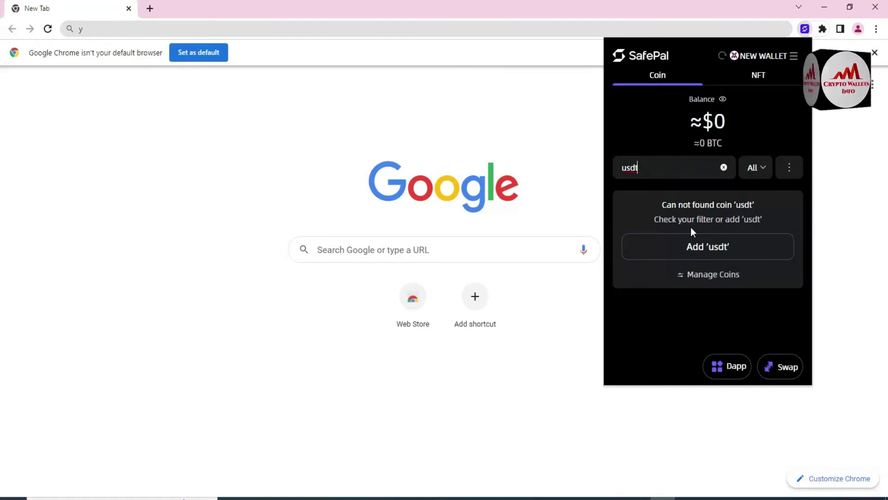
left_click(709, 275)
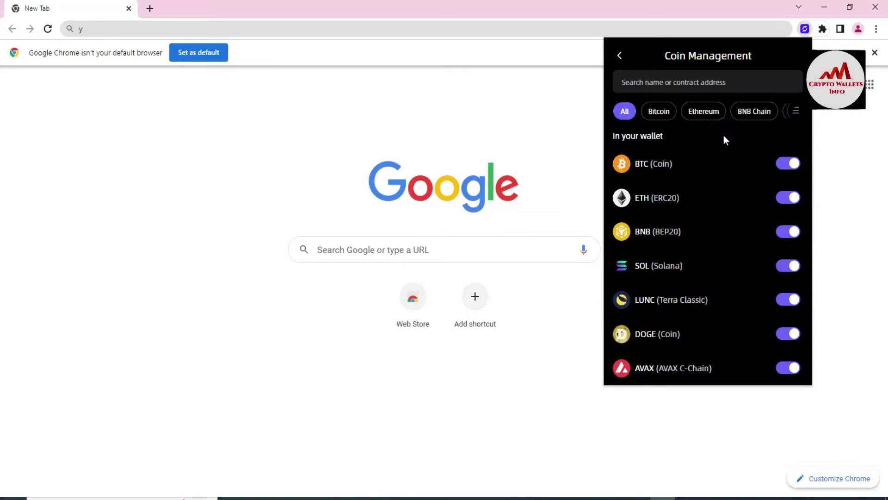
triple_click(720, 213)
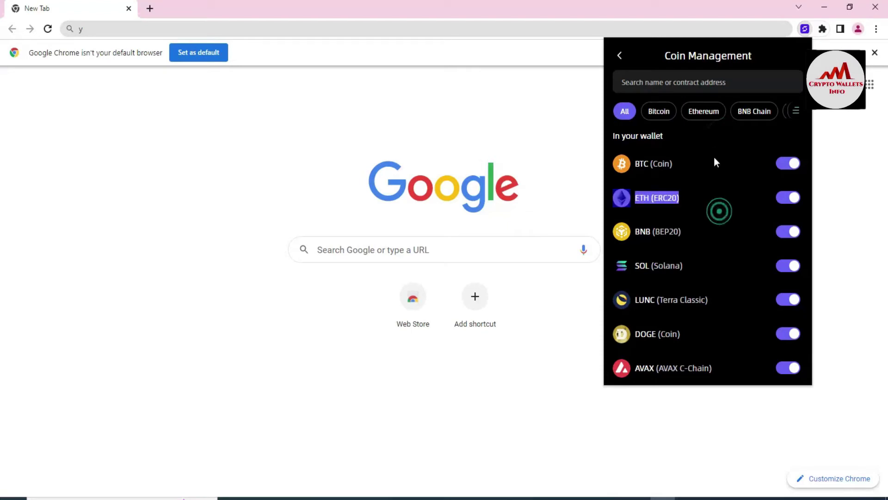
left_click(711, 301, "shift")
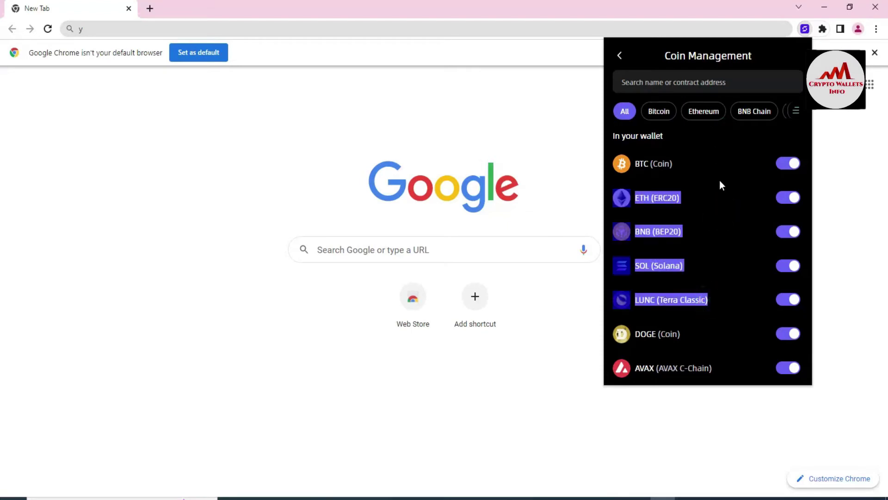
left_click(736, 143)
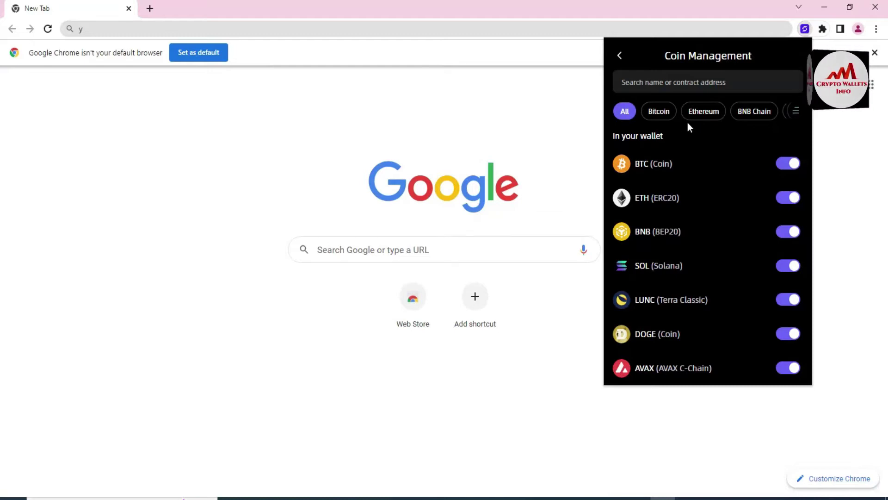
View the managed coins filtered by Bitcoin, Ethereum and BNB Chain in turn, and return the network filter to All
left_click(660, 115)
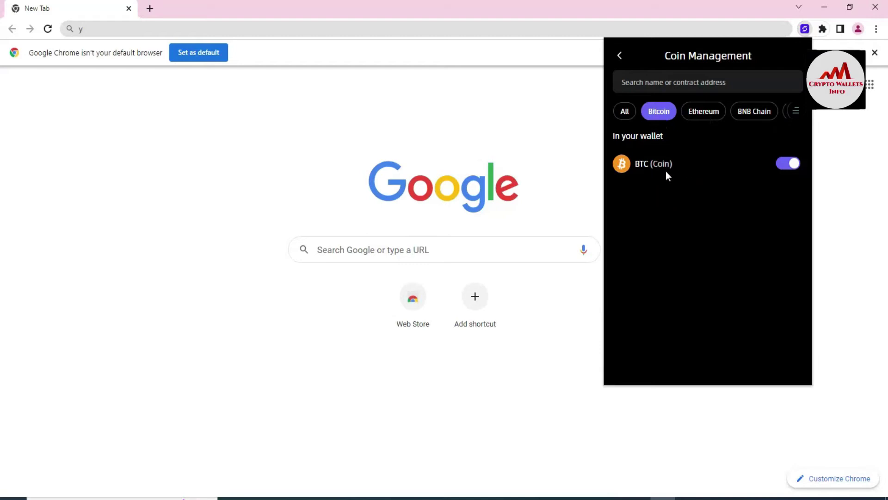
left_click(706, 113)
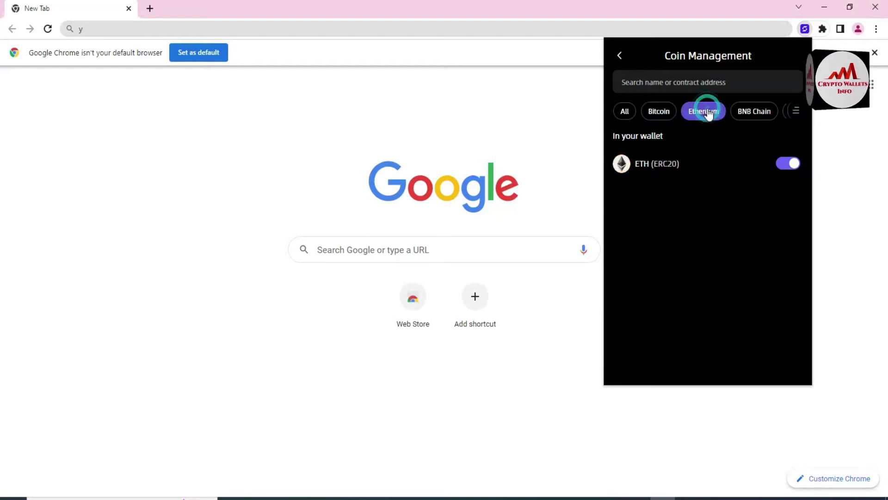
left_click(747, 115)
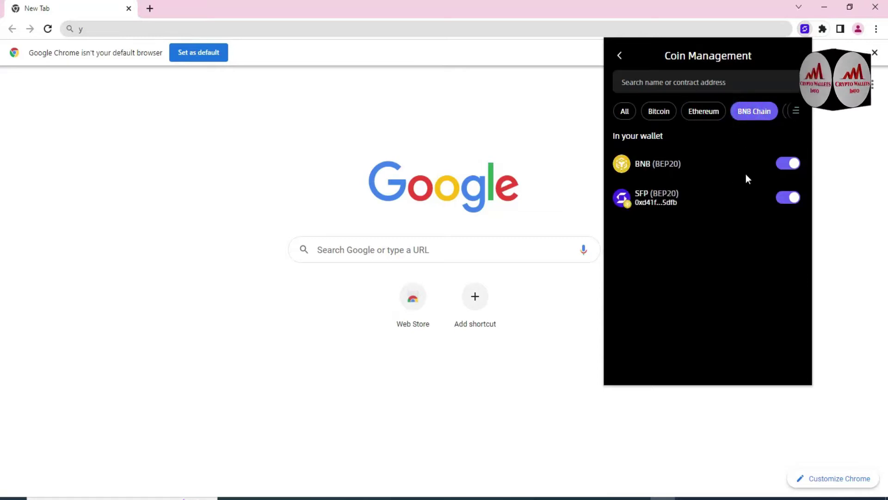
left_click(797, 112)
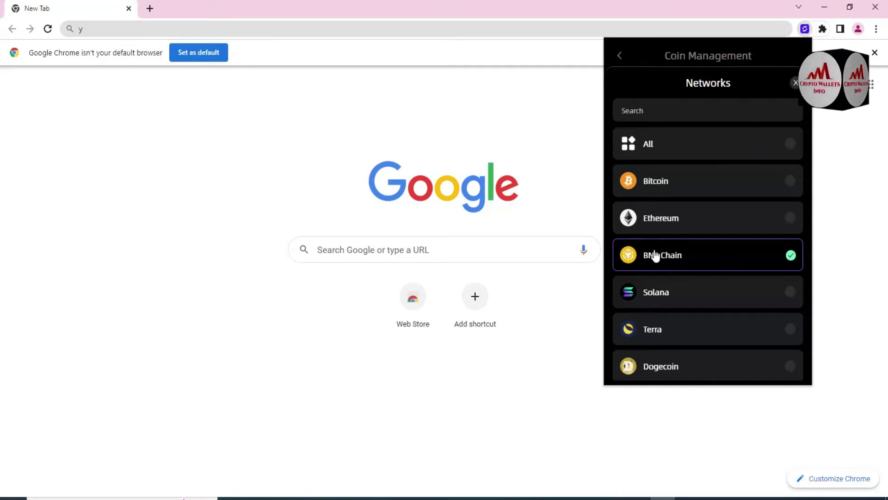
left_click(663, 144)
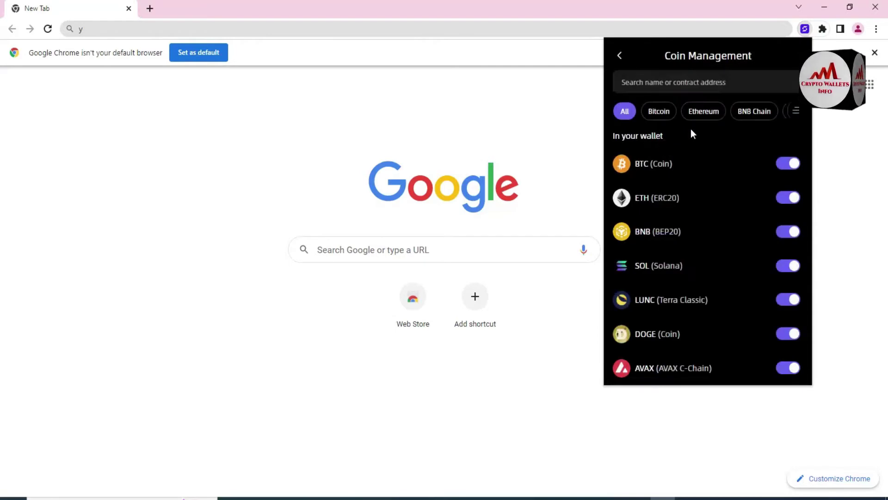
Examine the complete list of coins enabled in Coin Management across all networks
scroll(806, 195, "down", 3)
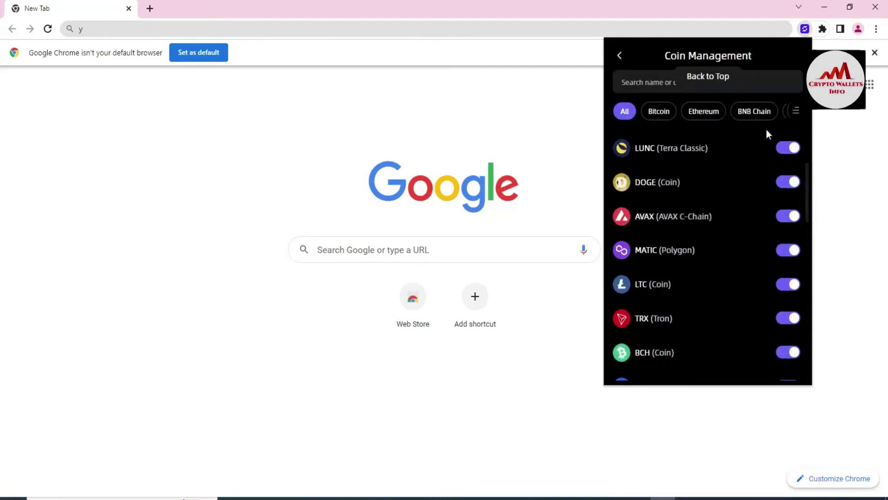
scroll(688, 136, "down", 1)
scroll(687, 132, "down", 7)
scroll(687, 134, "down", 7)
scroll(687, 137, "up", 2)
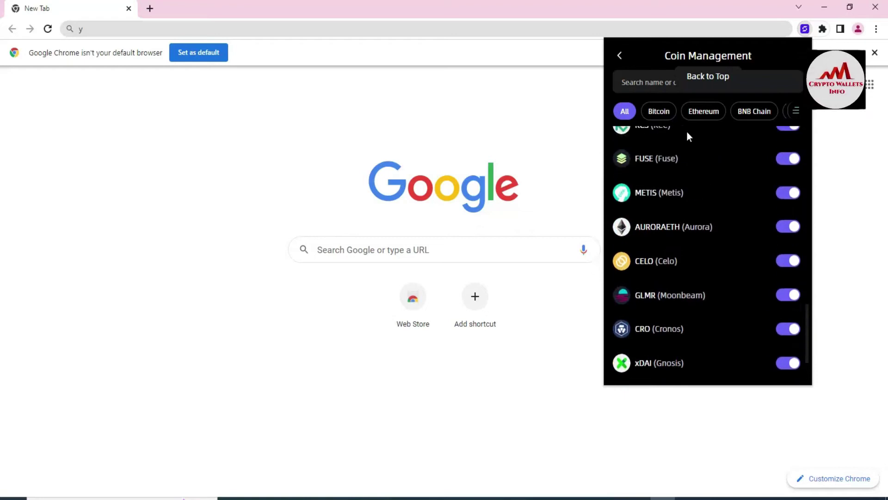
scroll(687, 136, "down", 3)
scroll(687, 132, "up", 15)
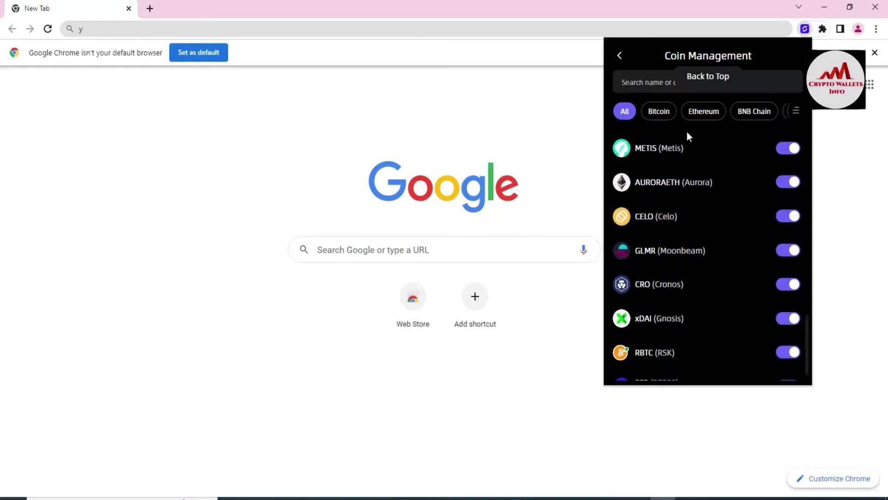
Disable LUNC (Terra Classic) and every coin listed below it in Coin Management, from DOGE and AVAX to the end
scroll(687, 136, "up", 3)
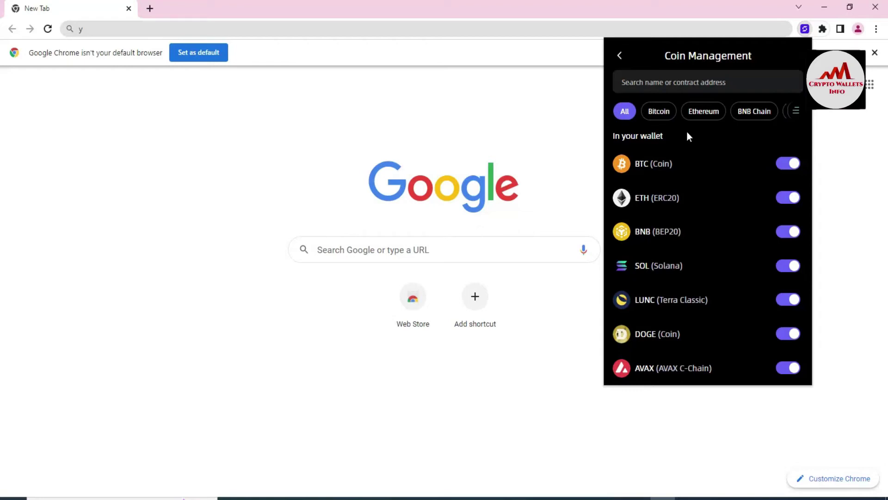
scroll(688, 135, "down", 1)
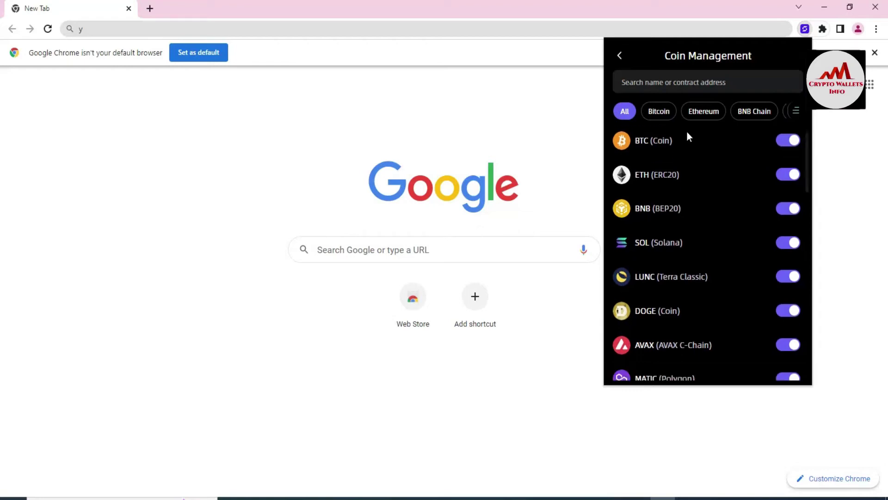
left_click(780, 280)
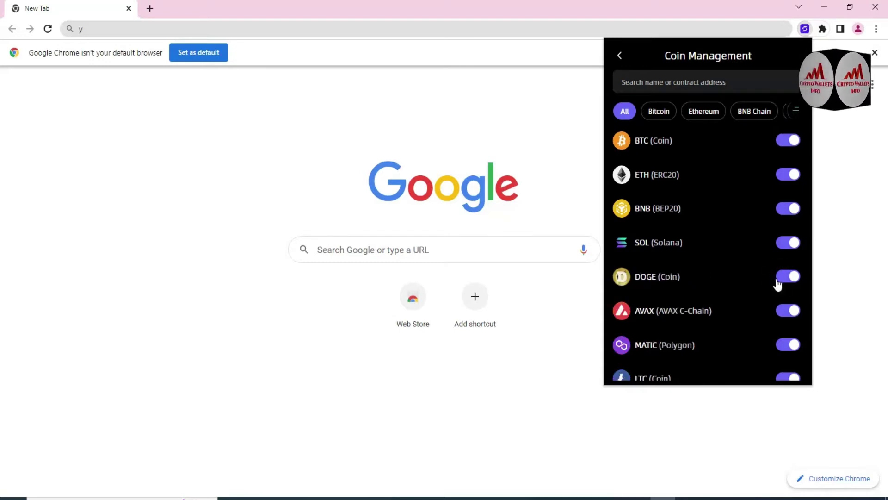
left_click(781, 275)
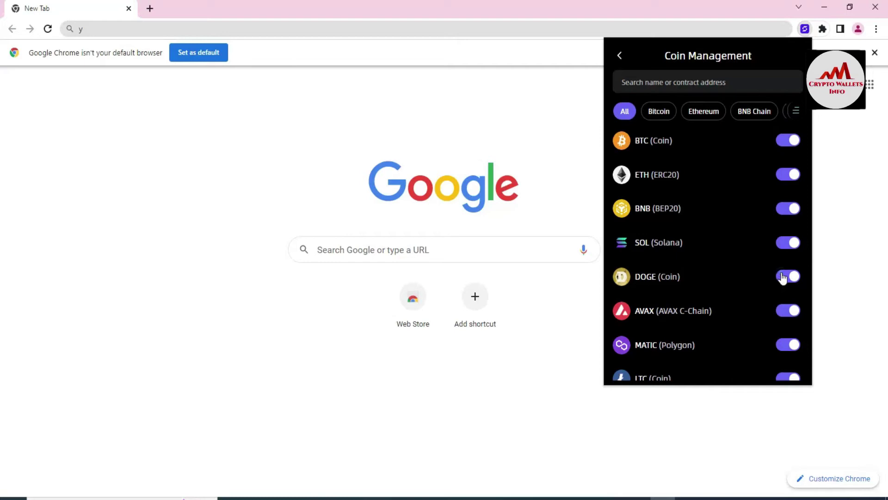
left_click(782, 276)
left_click(781, 276)
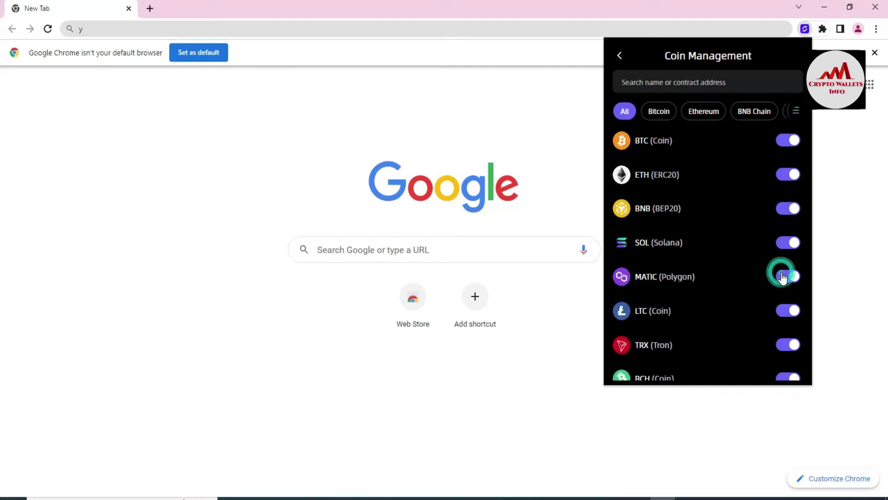
left_click(781, 276)
left_click(781, 276)
left_click(781, 276)
left_click(782, 277)
left_click(781, 276)
left_click(781, 276)
left_click(781, 276)
left_click(782, 276)
left_click(782, 277)
left_click(782, 276)
left_click(781, 276)
left_click(782, 277)
left_click(781, 276)
left_click(781, 276)
left_click(781, 276)
left_click(781, 276)
left_click(782, 276)
left_click(781, 276)
left_click(781, 277)
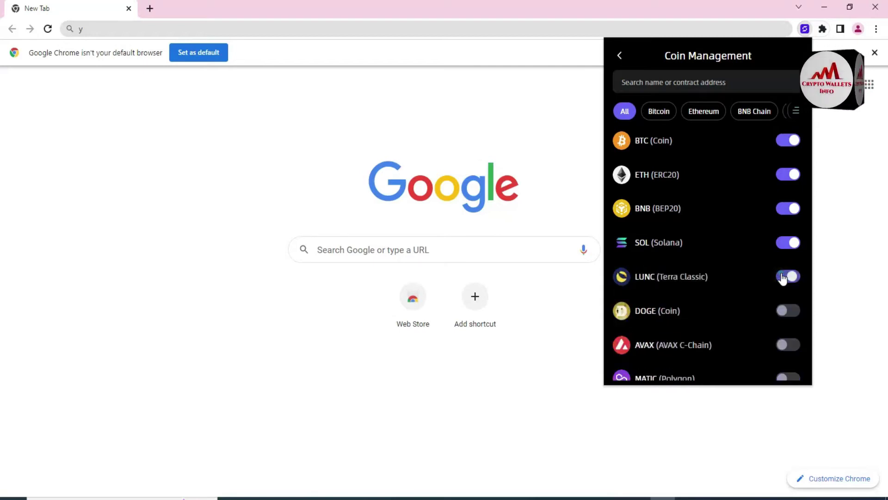
left_click(782, 276)
Disable SOL (Solana), BNB (BEP20) and ETH (ERC20), and return to the wallet's coin list
left_click(780, 243)
left_click(782, 211)
left_click(782, 176)
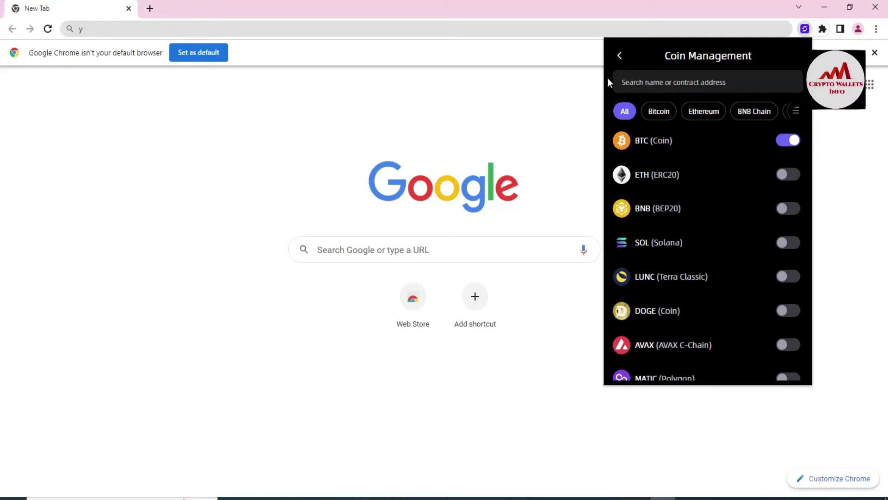
left_click(620, 55)
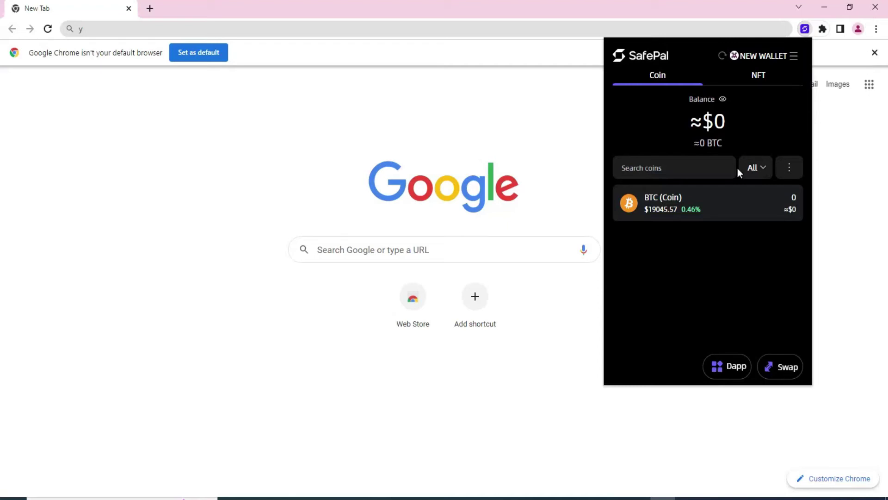
Search the wallet's coins for "usdt" and open the coin management page from the search result
left_click(700, 168)
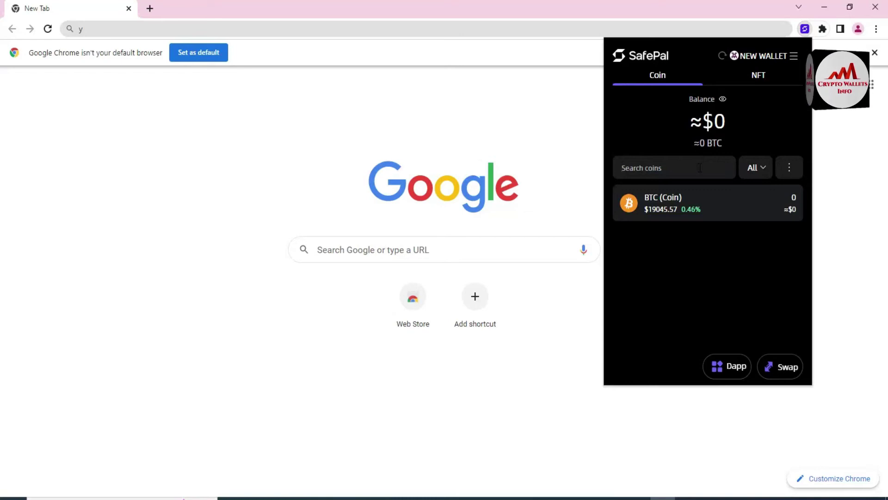
type("usd")
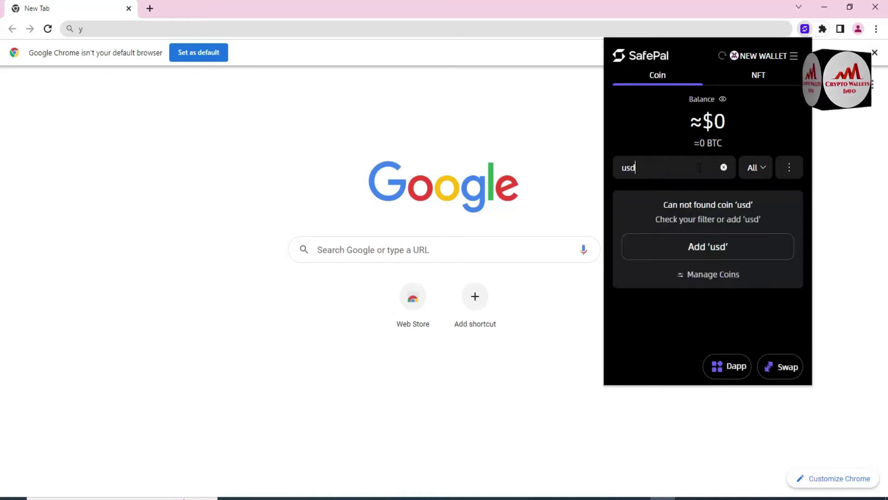
type("t")
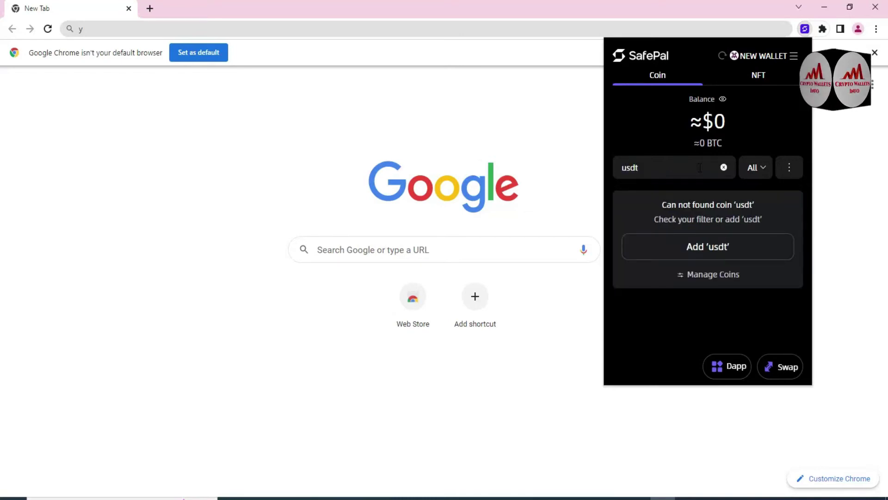
left_click(712, 279)
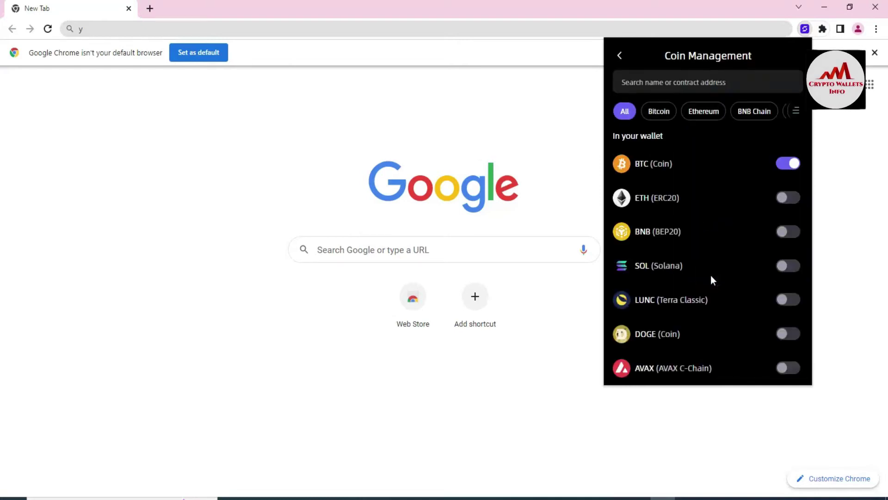
Enable BNB (BEP20), LUNC (Terra Classic) and ETH (ERC20) in the wallet's managed coins
double_click(730, 287)
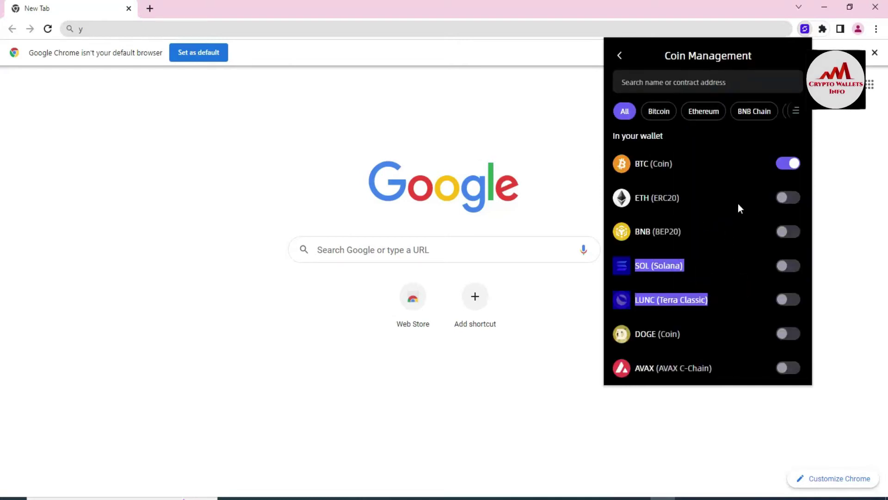
left_click(763, 140)
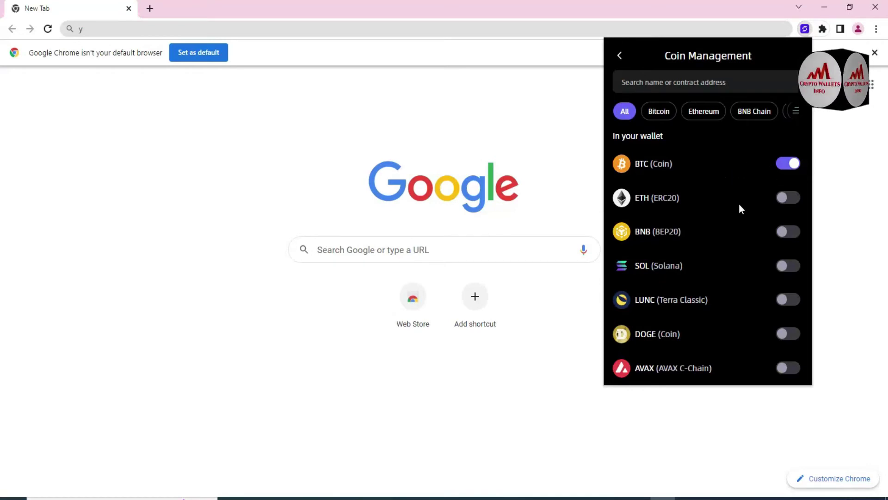
triple_click(712, 312)
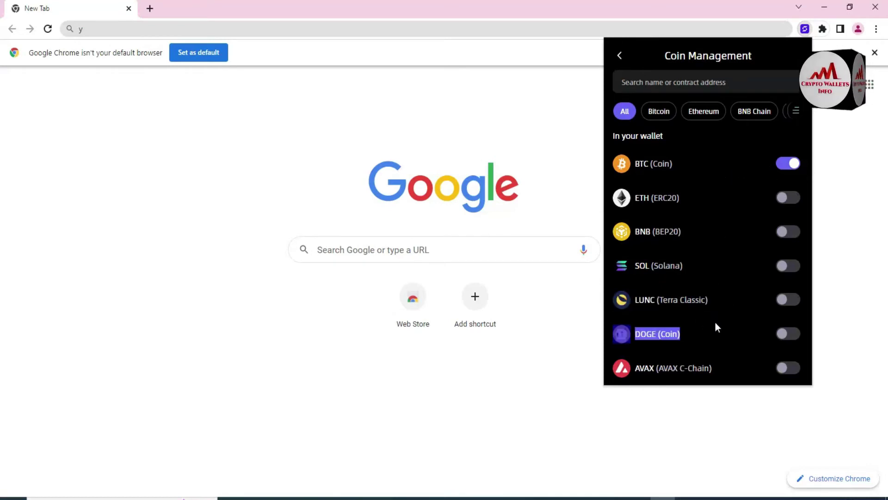
left_click(794, 233)
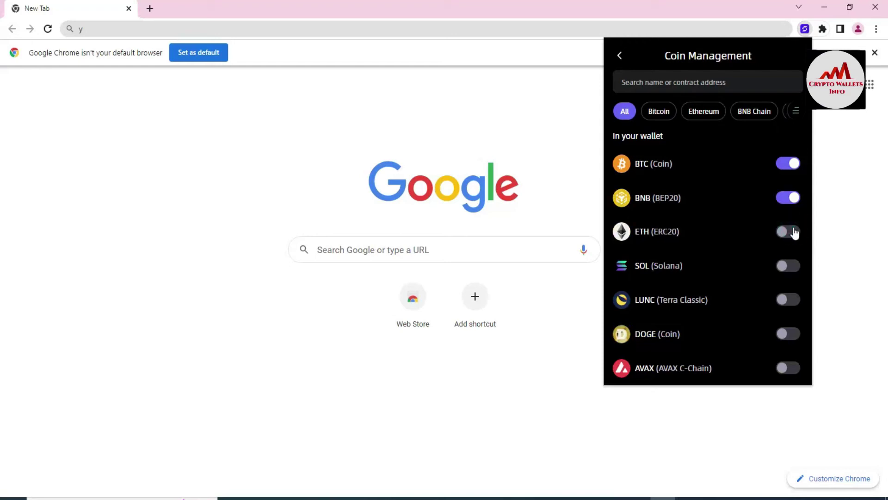
left_click(796, 302)
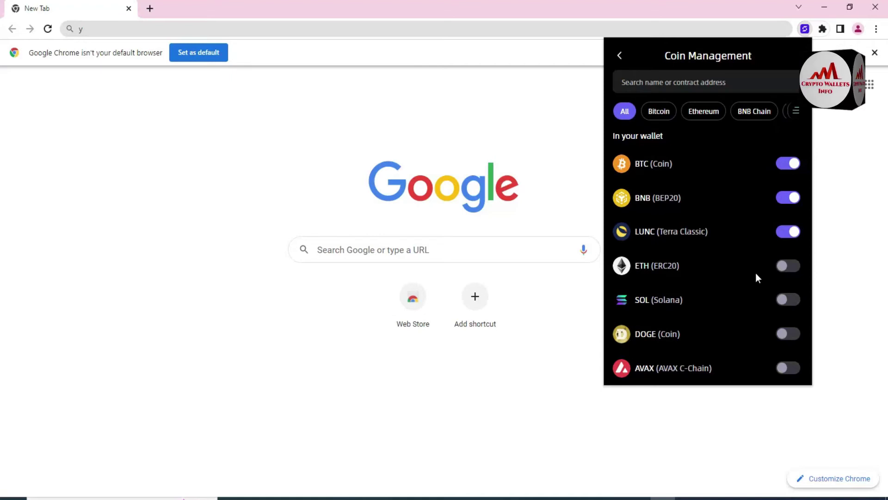
left_click(795, 266)
Enable LTC (Coin) and TRX (Tron) further down the managed coins
left_click_drag(743, 351, 806, 255)
left_click(806, 251)
scroll(809, 251, "down", 2)
scroll(811, 252, "down", 5)
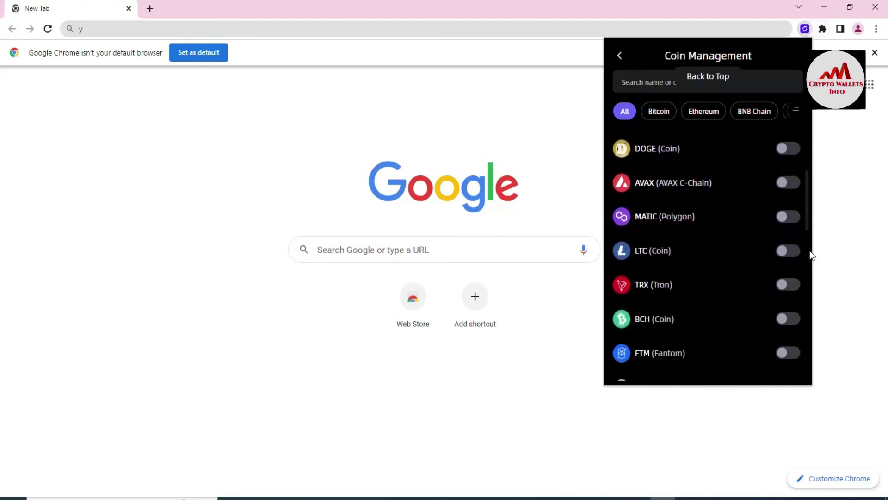
scroll(795, 231, "up", 1)
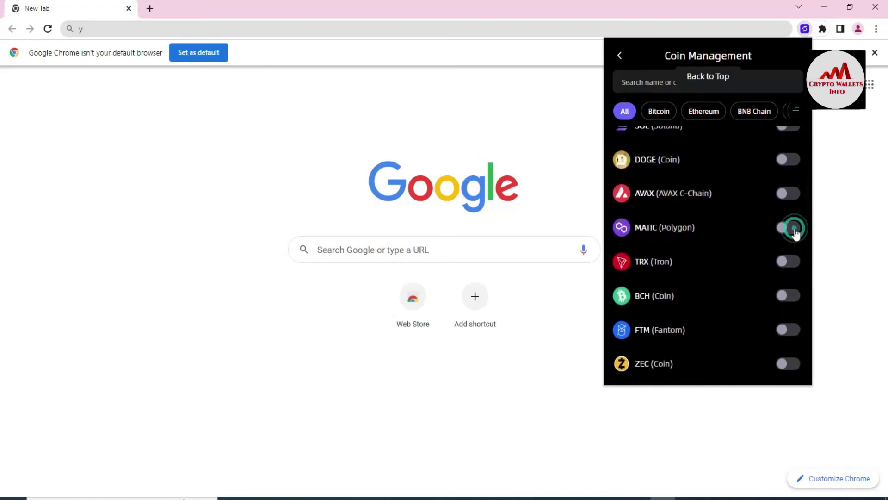
left_click(795, 266)
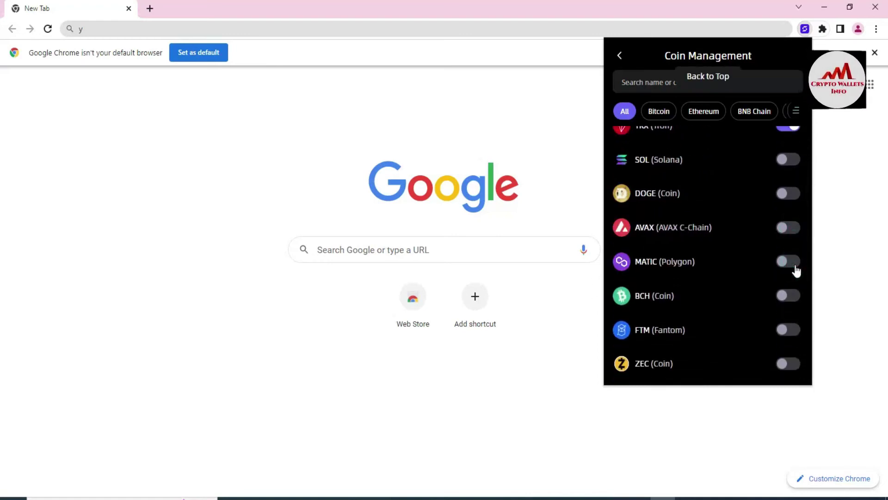
Review the remaining managed coins down to RBTC, and return to the wallet to check its coin list
scroll(795, 271, "down", 7)
scroll(796, 270, "down", 3)
scroll(795, 266, "down", 2)
scroll(797, 269, "down", 2)
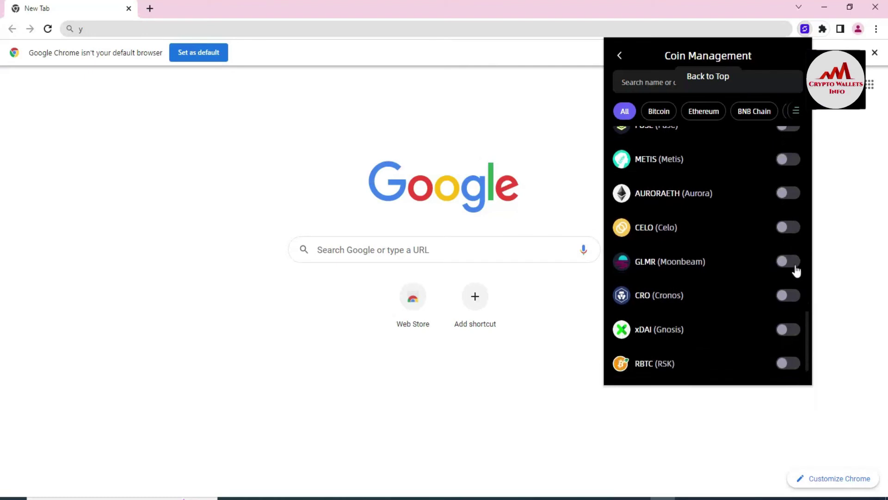
scroll(796, 270, "up", 5)
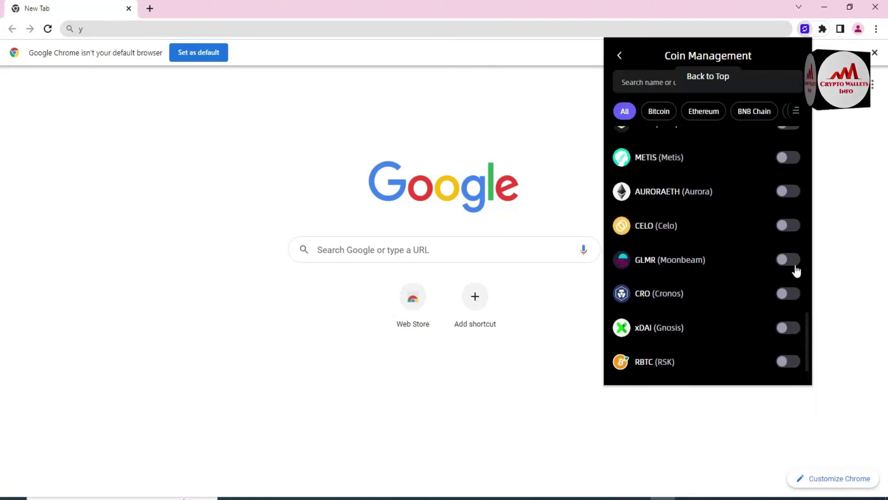
scroll(797, 270, "up", 10)
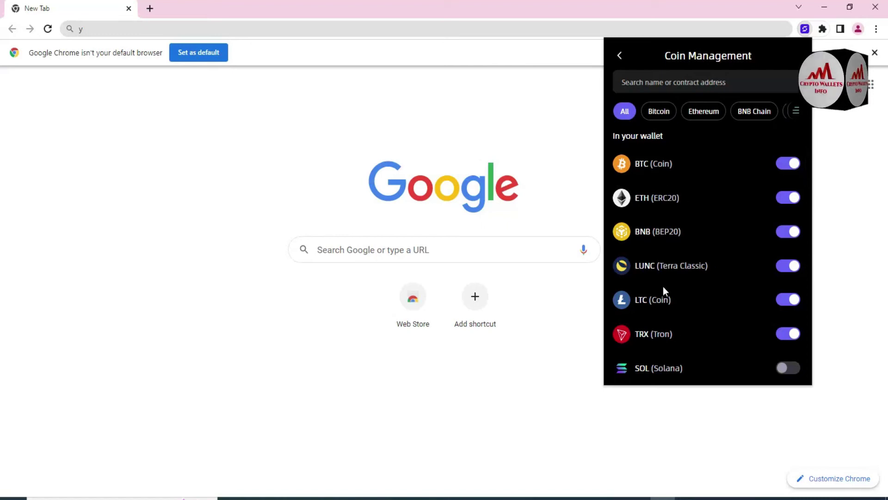
left_click(619, 56)
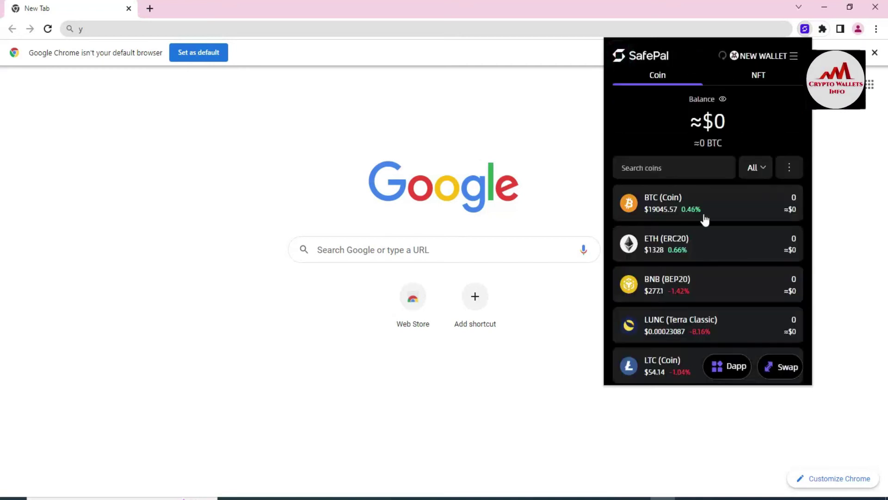
scroll(810, 214, "down", 1)
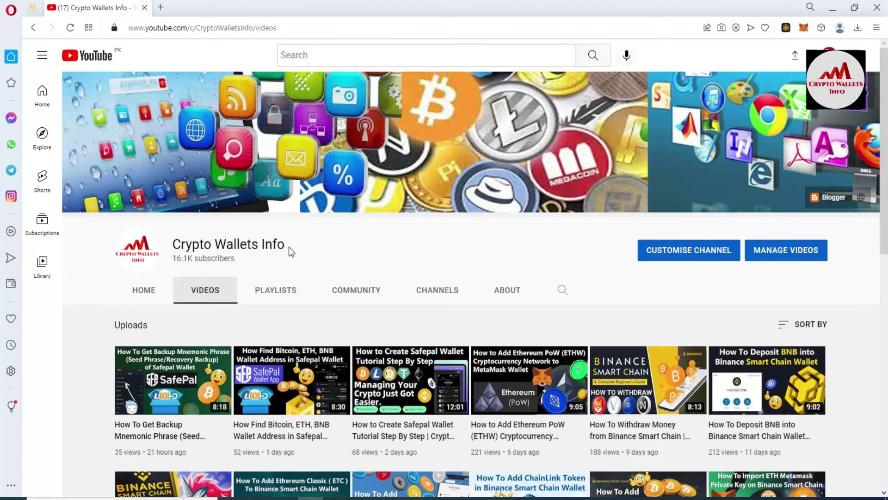
Switch to Opera and browse the uploaded videos on the Crypto Wallets Info YouTube channel
left_click_drag(285, 244, 177, 245)
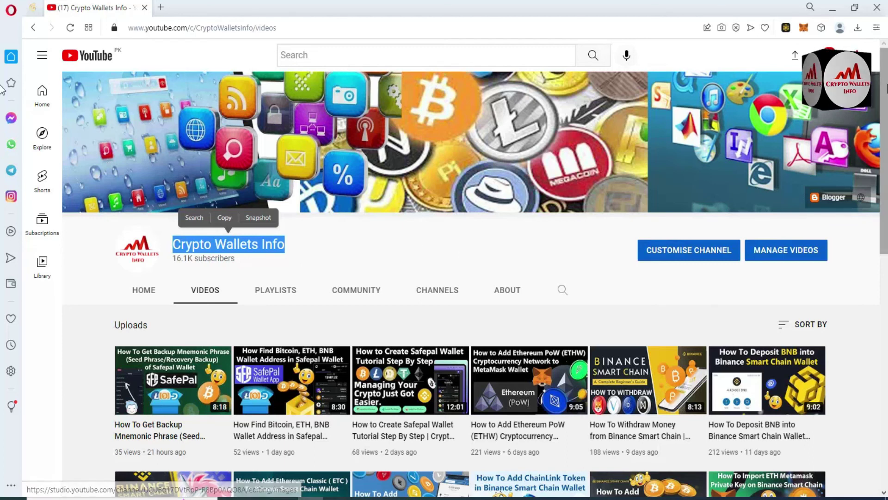
scroll(445, 278, "down", 6)
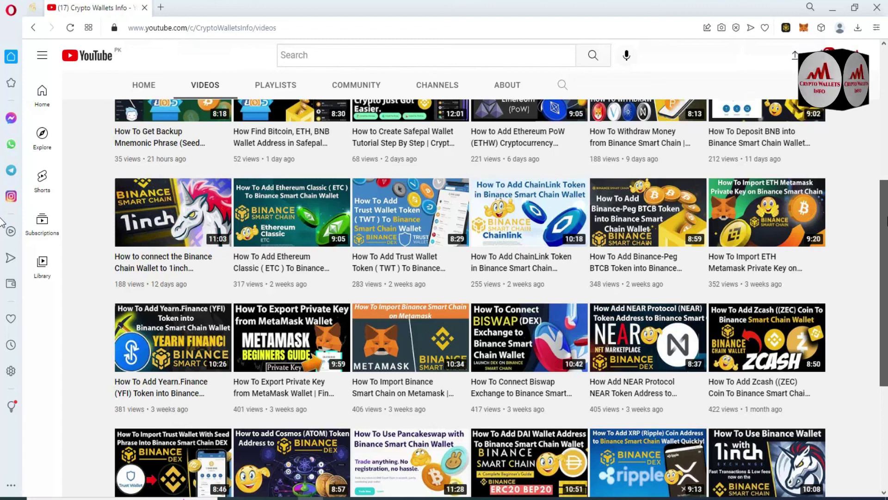
scroll(3, 224, "down", 4)
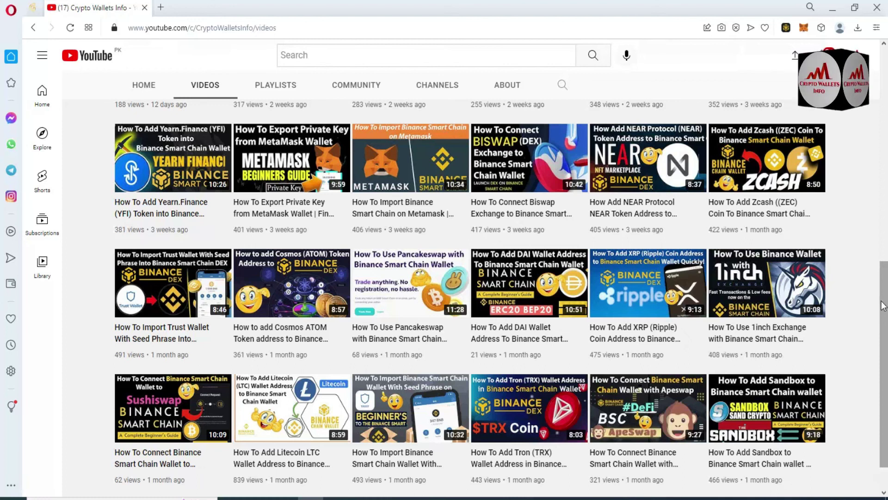
scroll(2, 298, "up", 2)
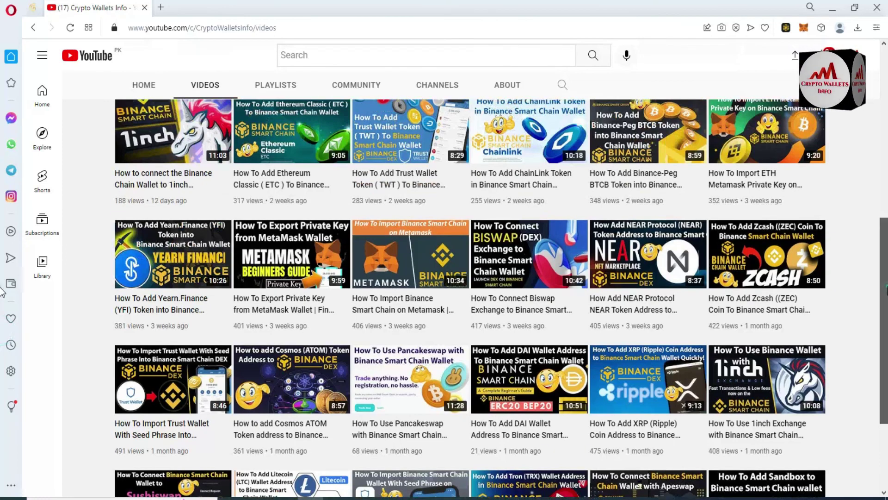
scroll(2, 280, "up", 1)
scroll(2, 269, "up", 1)
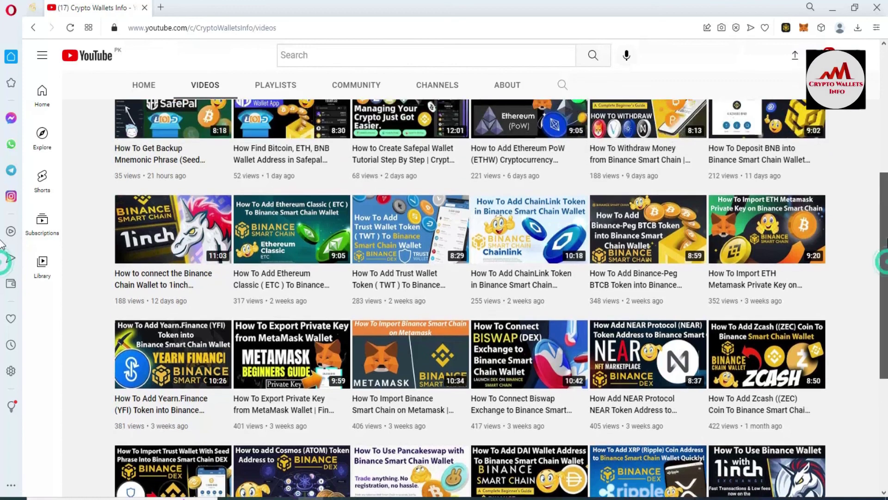
scroll(2, 256, "down", 4)
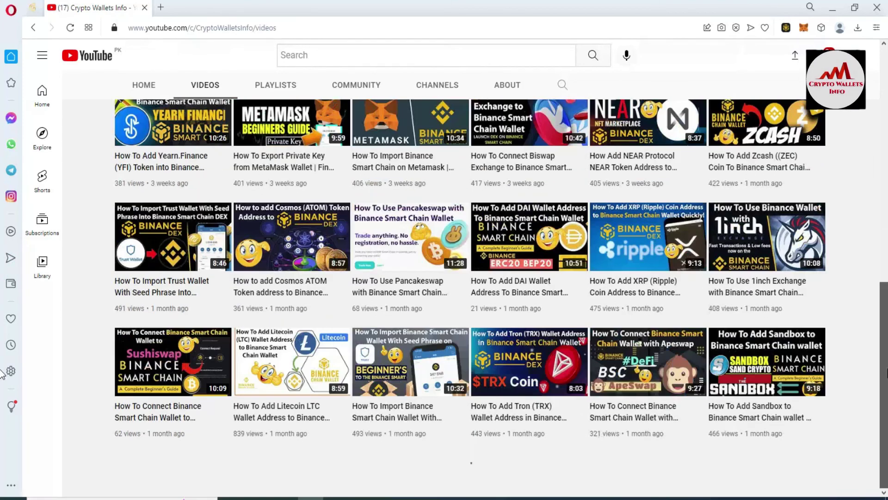
scroll(2, 208, "up", 10)
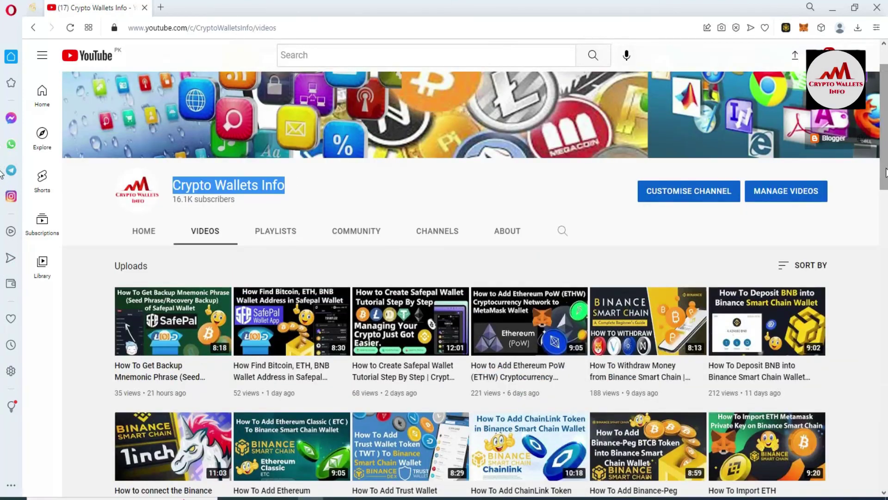
scroll(2, 144, "up", 2)
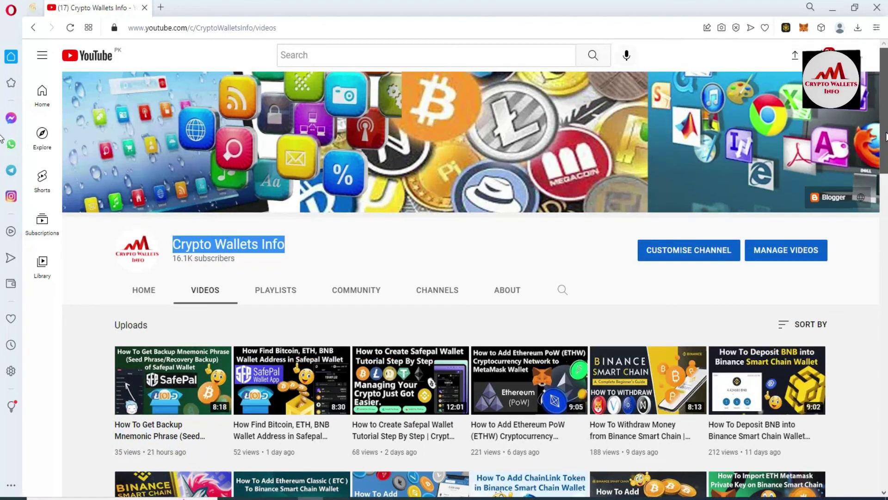